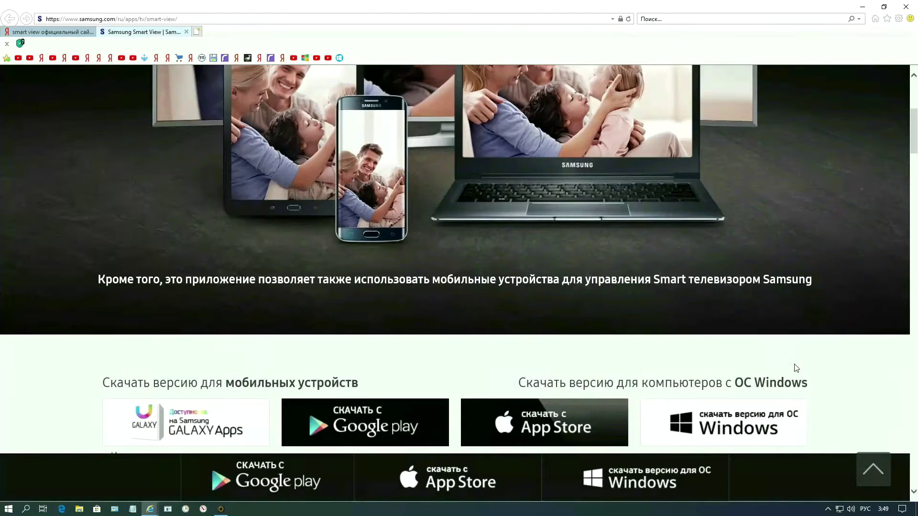
# Download the Windows version of Samsung Smart View and save the SmartView.msi installer.
pyautogui.scroll(-3, 796, 368)
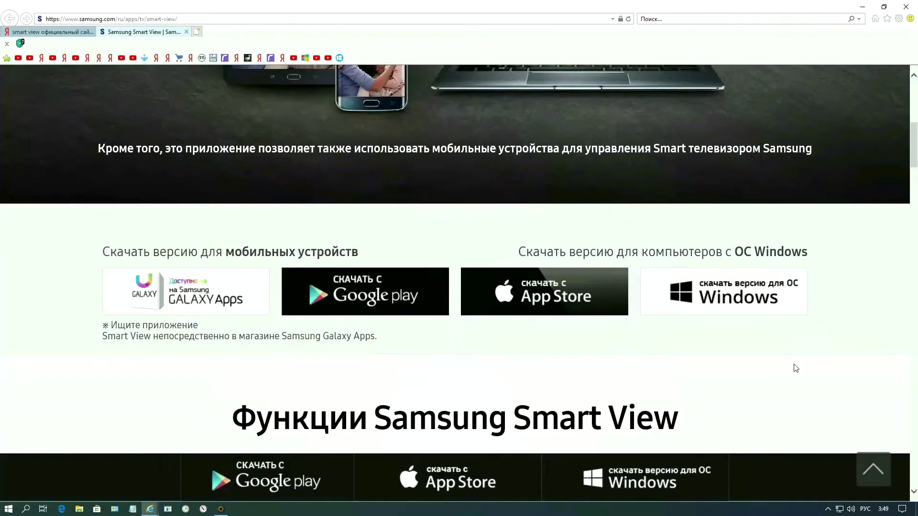
pyautogui.scroll(-15, 796, 368)
pyautogui.scroll(-20, 794, 368)
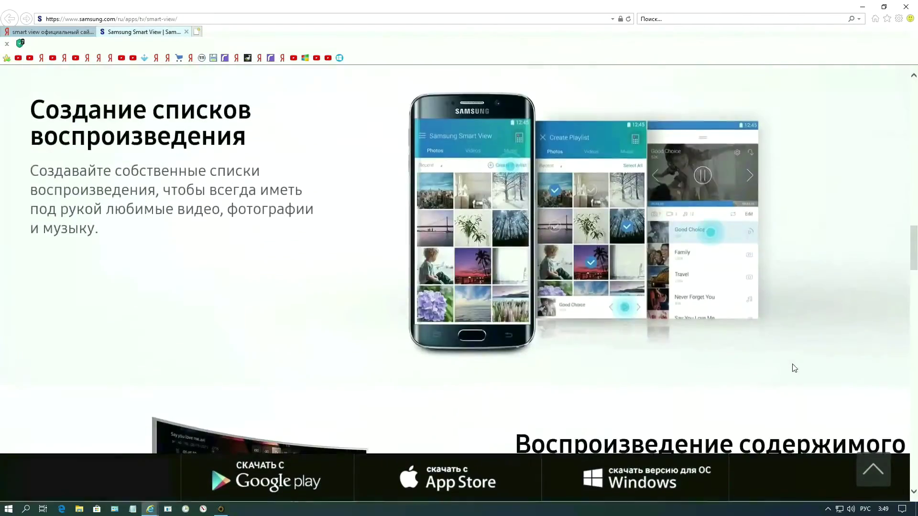
pyautogui.scroll(20, 793, 368)
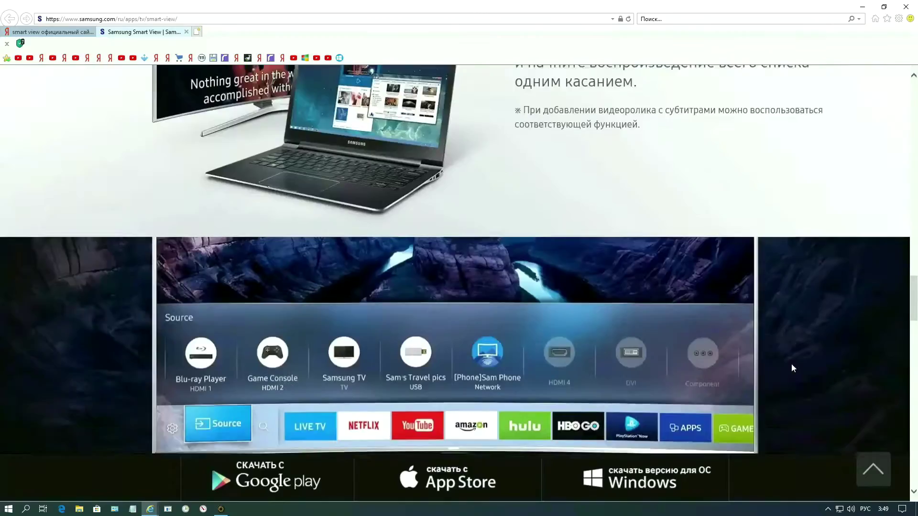
pyautogui.scroll(4, 791, 368)
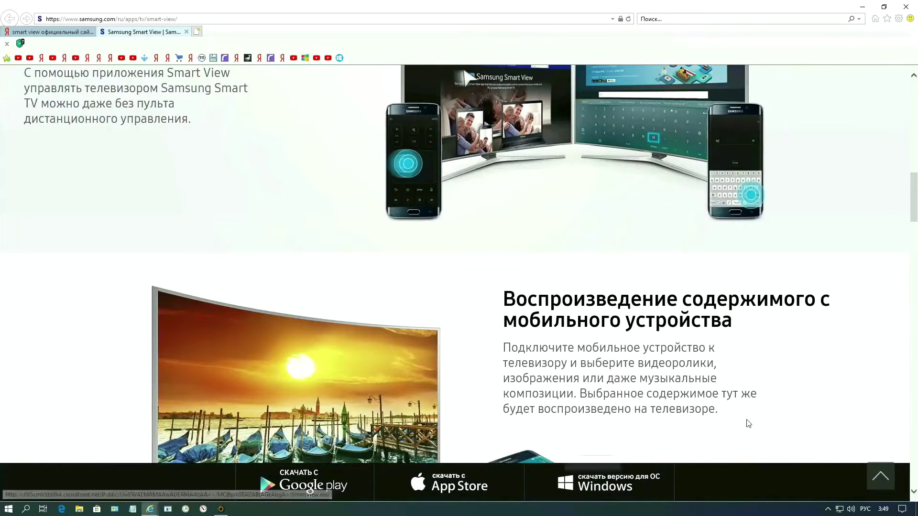
pyautogui.scroll(6, 784, 391)
pyautogui.scroll(2, 784, 391)
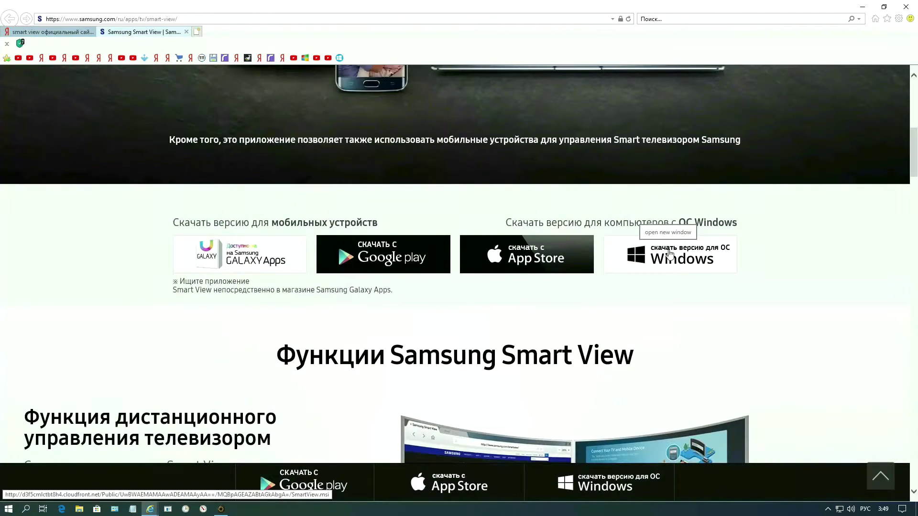
pyautogui.click(669, 253)
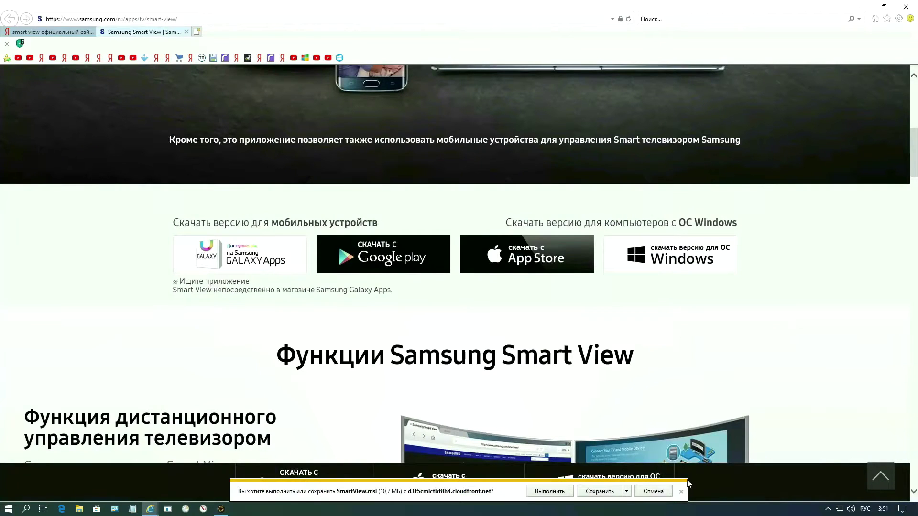
pyautogui.click(600, 492)
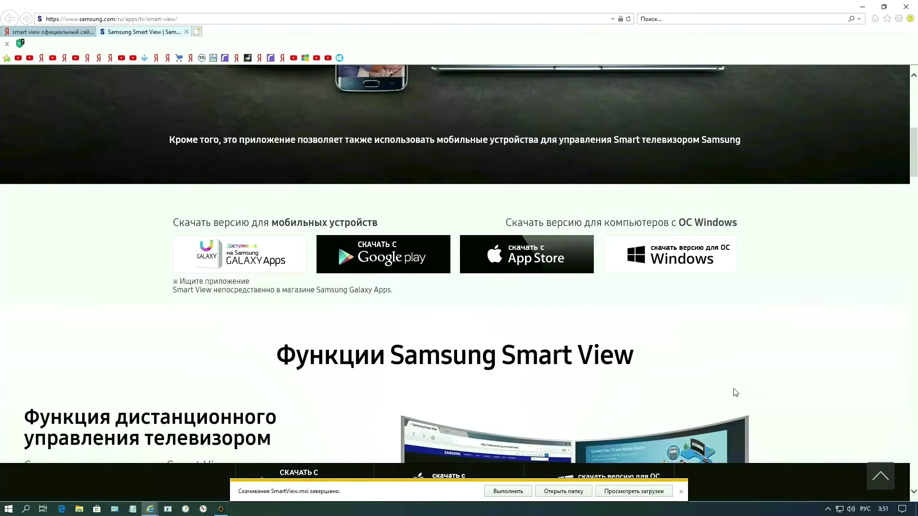
# Open the download folder and scan the SmartView installer for viruses with Kaspersky.
pyautogui.click(573, 492)
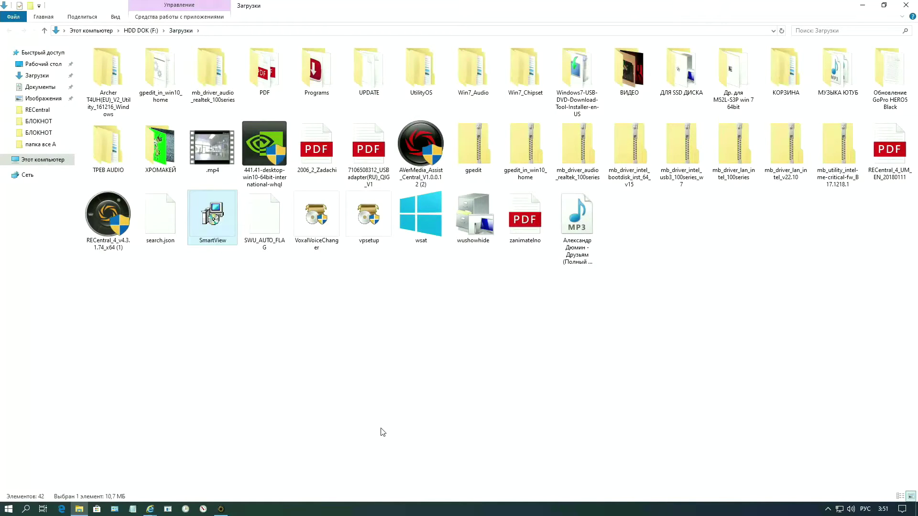
pyautogui.rightClick(207, 227)
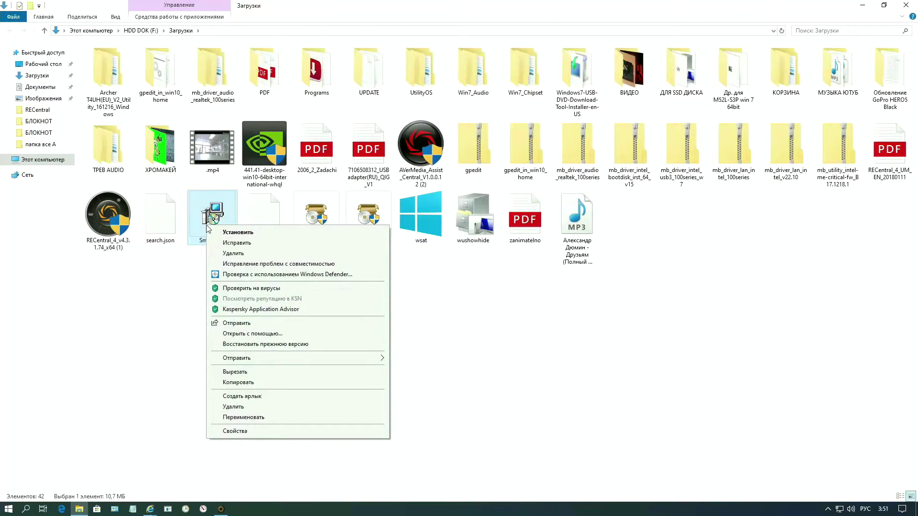
pyautogui.click(241, 289)
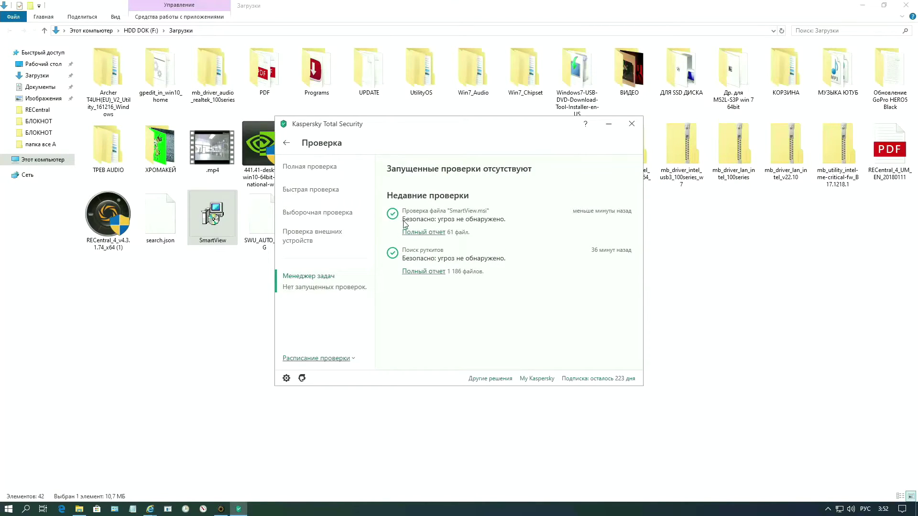
pyautogui.click(631, 125)
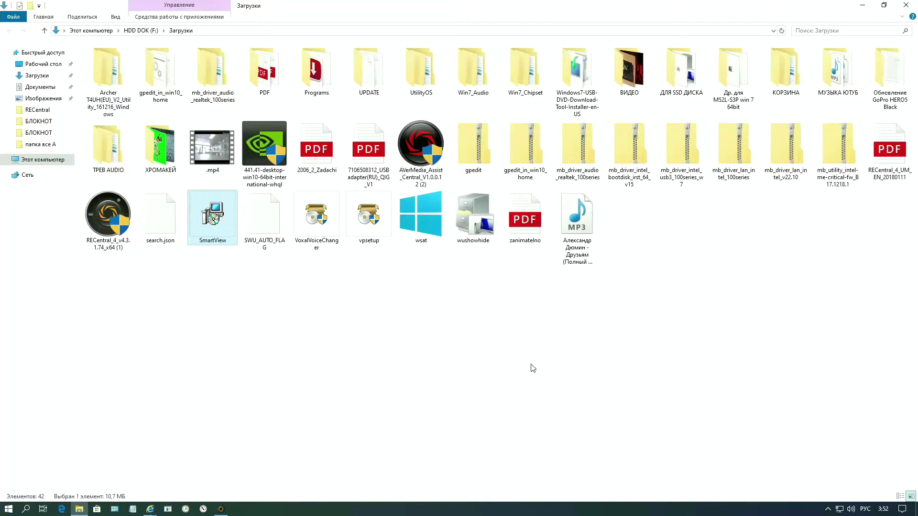
# Start installing SmartView and accept the license agreement in the setup wizard.
pyautogui.rightClick(211, 216)
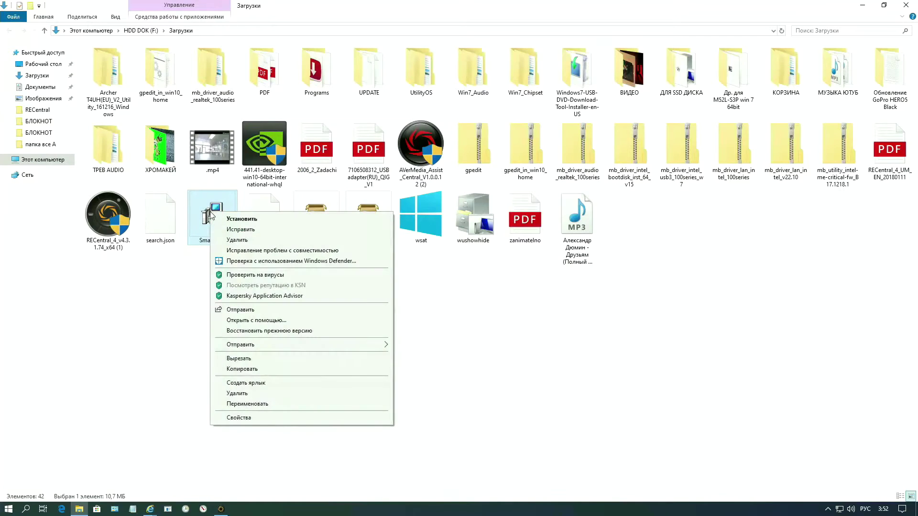
pyautogui.click(238, 221)
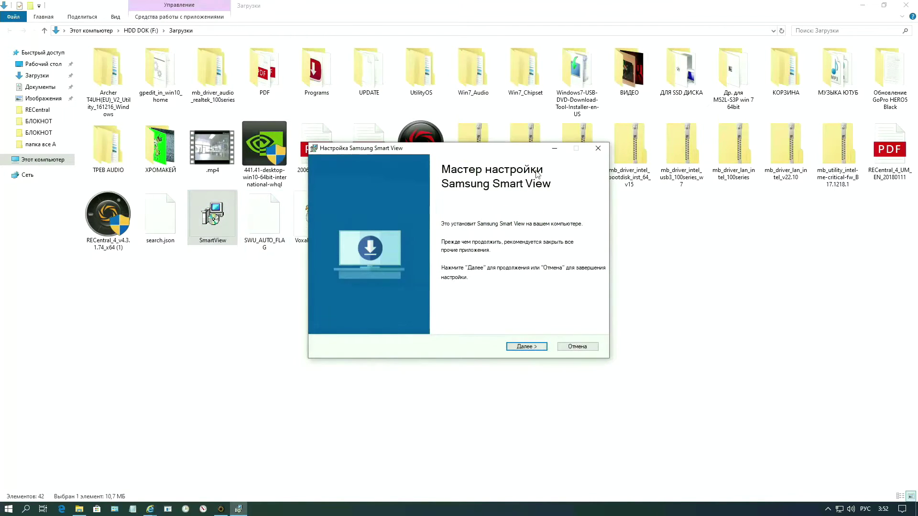
pyautogui.click(528, 347)
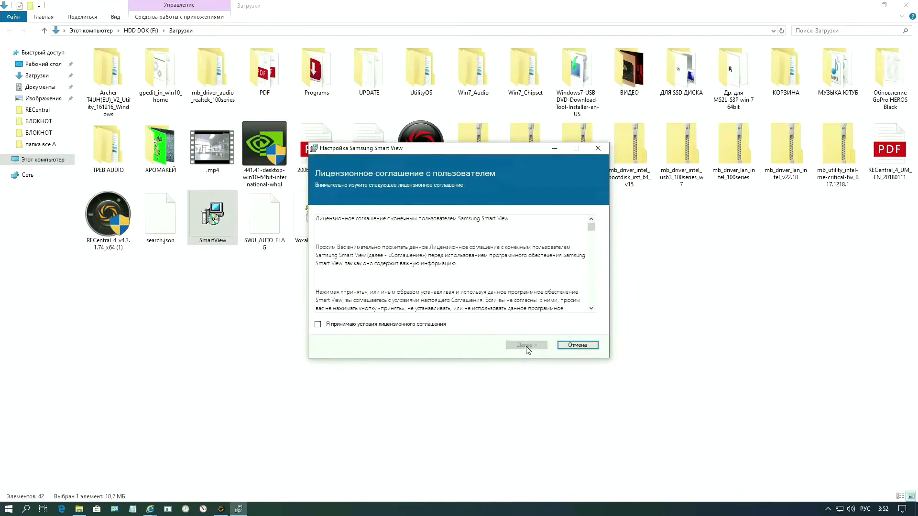
pyautogui.click(317, 324)
pyautogui.click(522, 345)
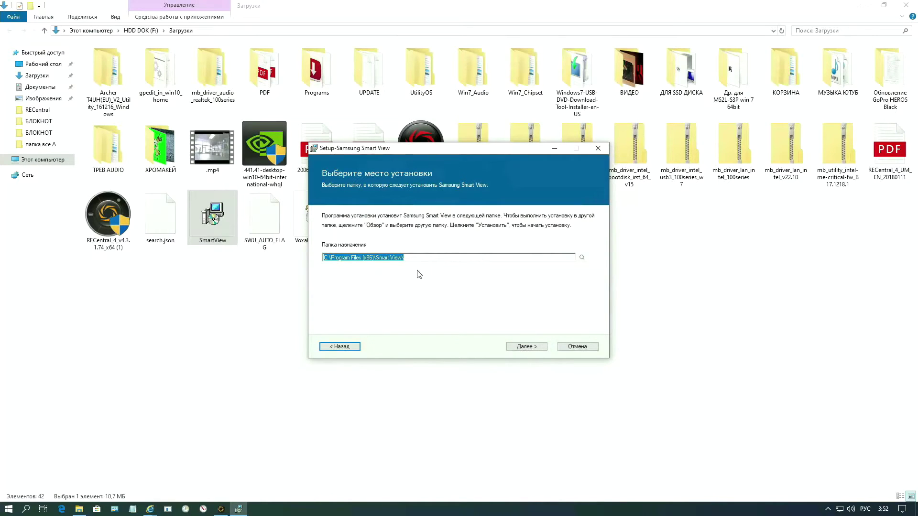
# Install Smart View in C:\Program Files (x86)\Smart View\, allow the system changes and finish setup without launching the program.
pyautogui.click(526, 347)
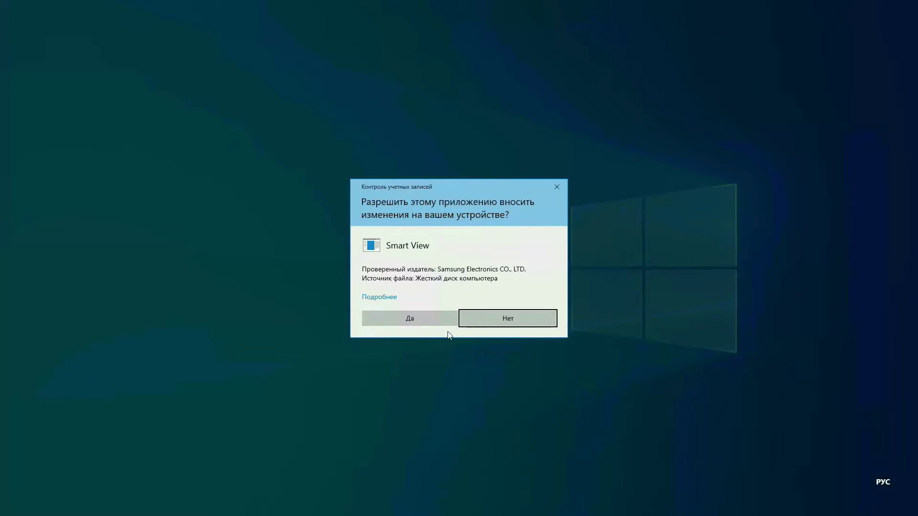
pyautogui.click(423, 318)
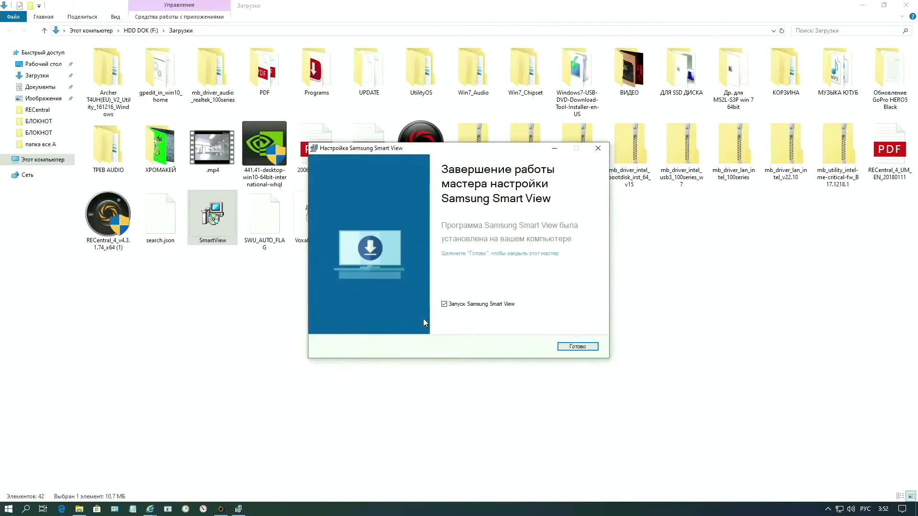
pyautogui.click(444, 305)
pyautogui.click(577, 350)
# Close the downloads folder and the browser, and move the Smart View shortcut to an empty spot in the desktop's first icon row.
pyautogui.click(905, 5)
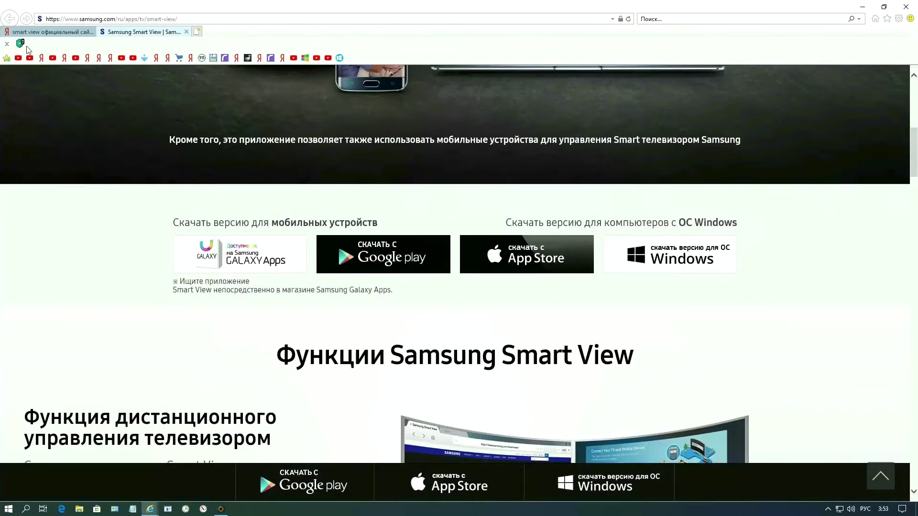
pyautogui.click(186, 32)
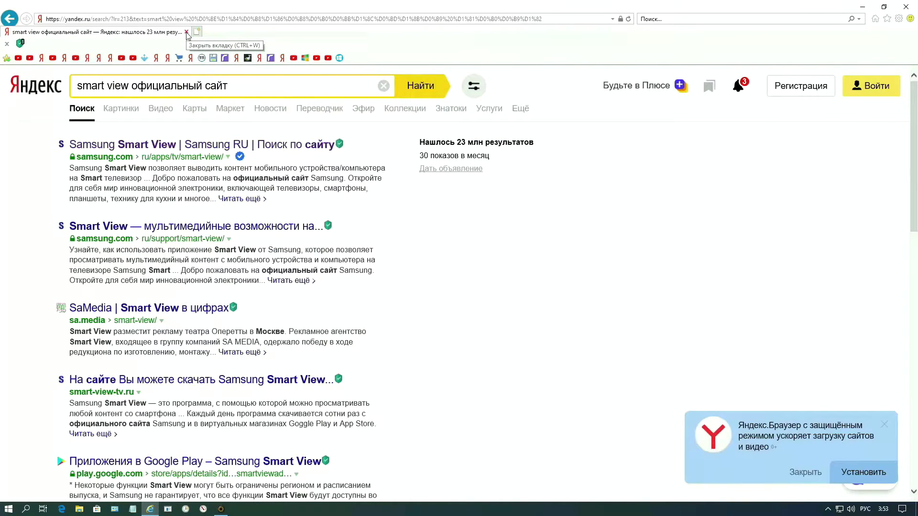
pyautogui.click(10, 19)
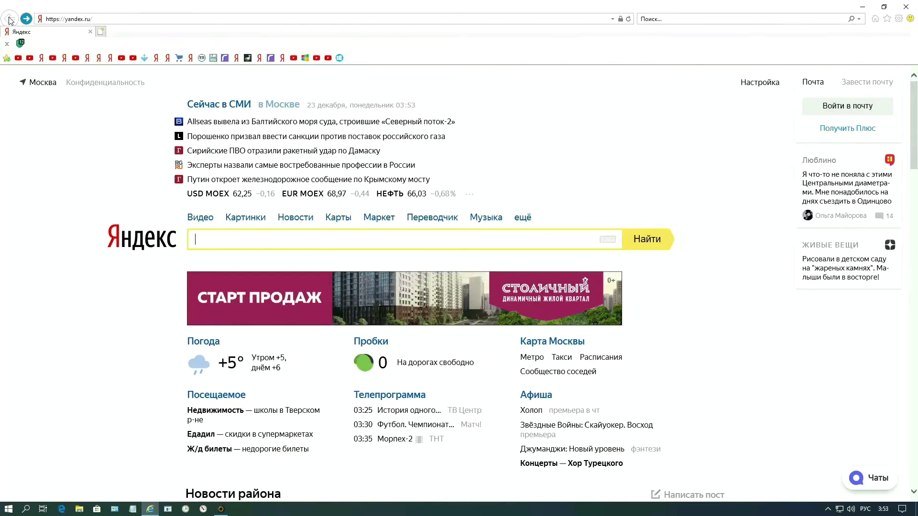
pyautogui.hotkey('alt', 'F4')
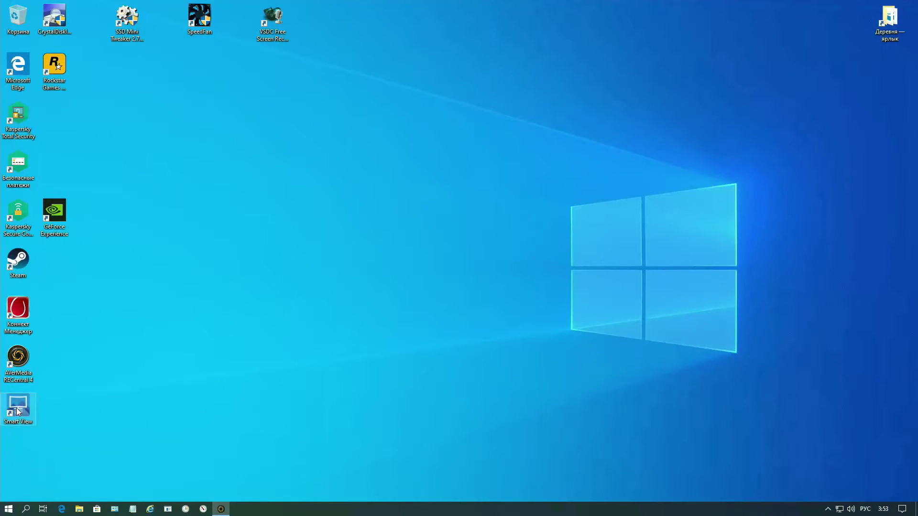
pyautogui.moveTo(14, 409); pyautogui.dragTo(529, 21)
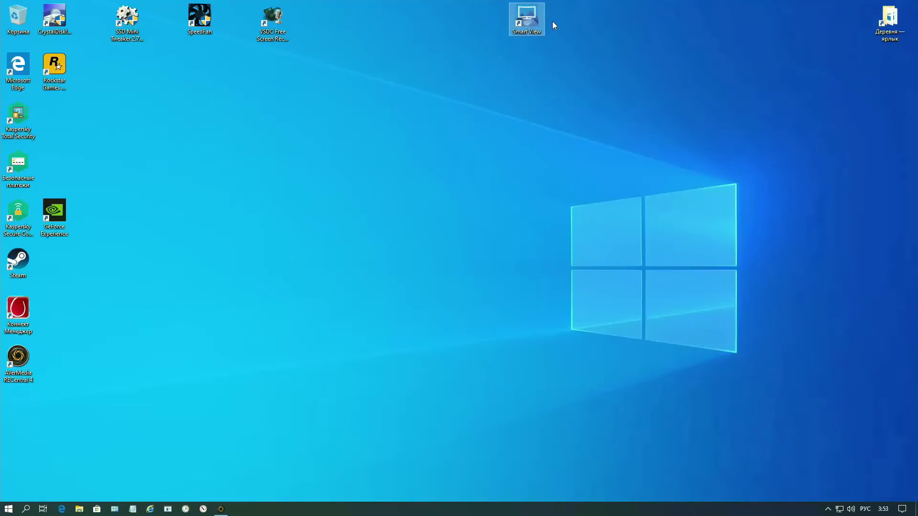
# Launch Samsung Smart View and connect it to the TV "[TV] Samsung 6 Series (40)".
pyautogui.press('Return')
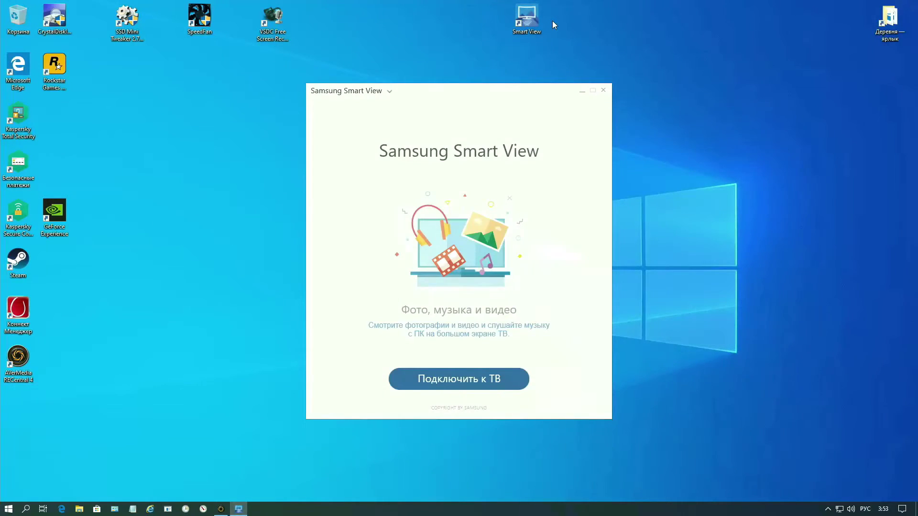
pyautogui.click(451, 381)
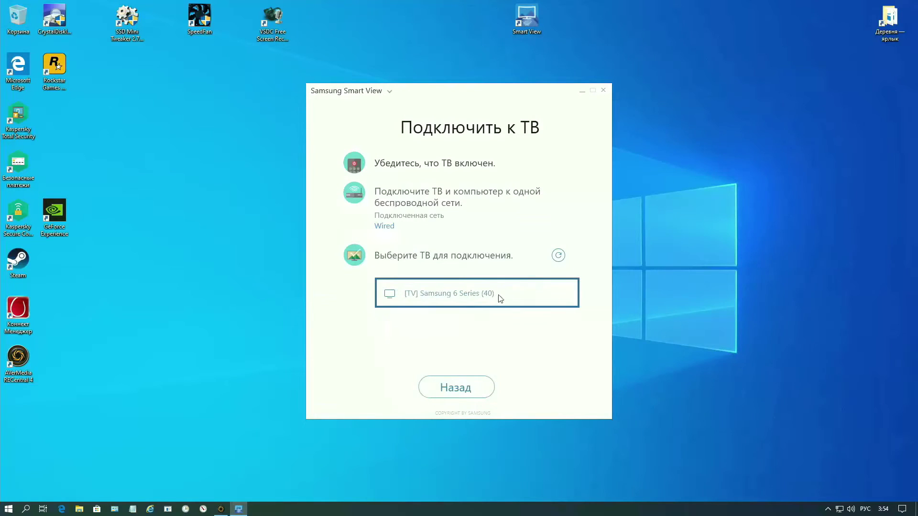
pyautogui.click(473, 297)
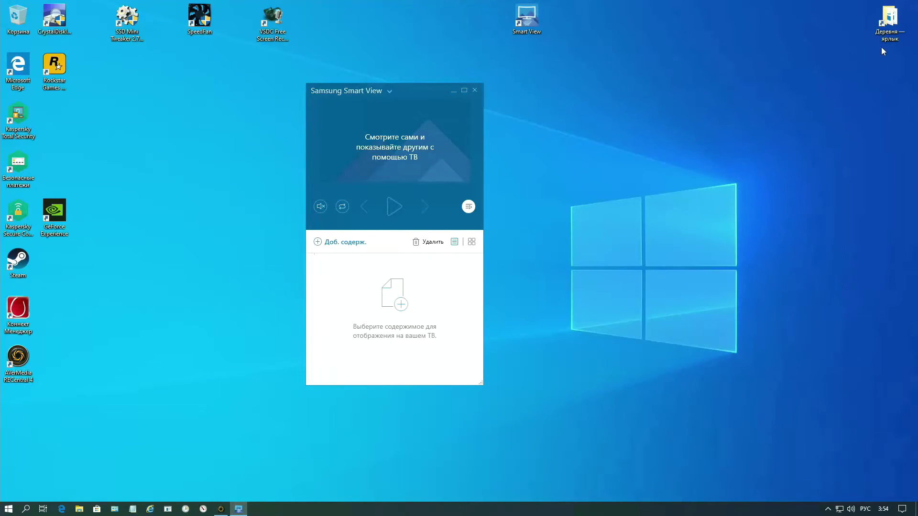
# Add videos 1 and 2 from the Деревня folder to the Smart View content list, and close the folder.
pyautogui.doubleClick(890, 22)
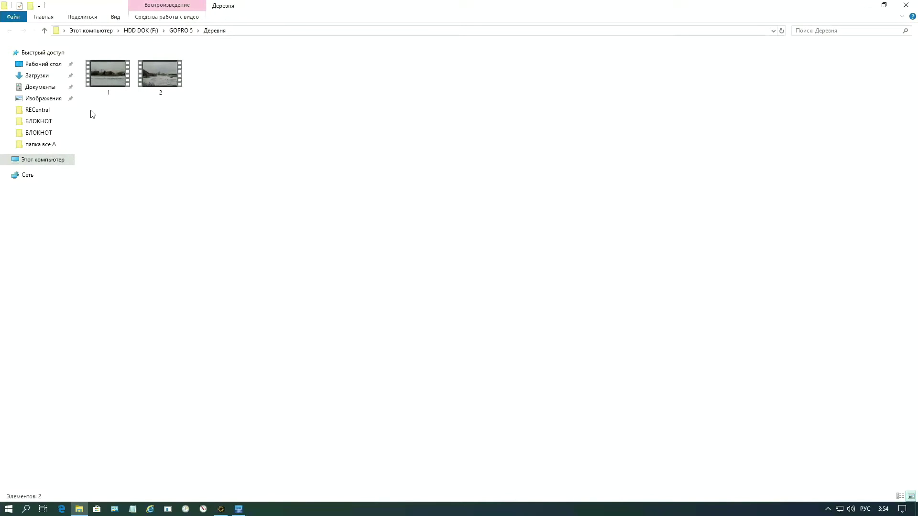
pyautogui.moveTo(86, 111); pyautogui.dragTo(192, 45)
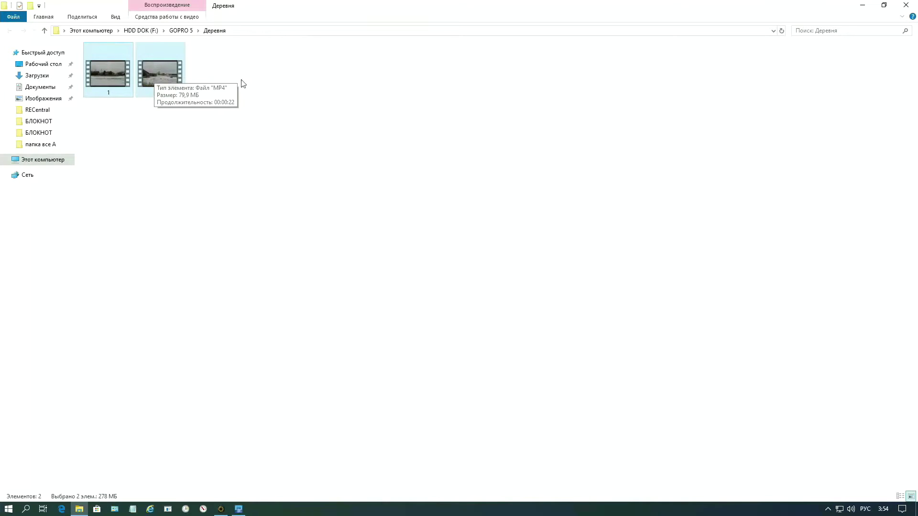
pyautogui.click(885, 5)
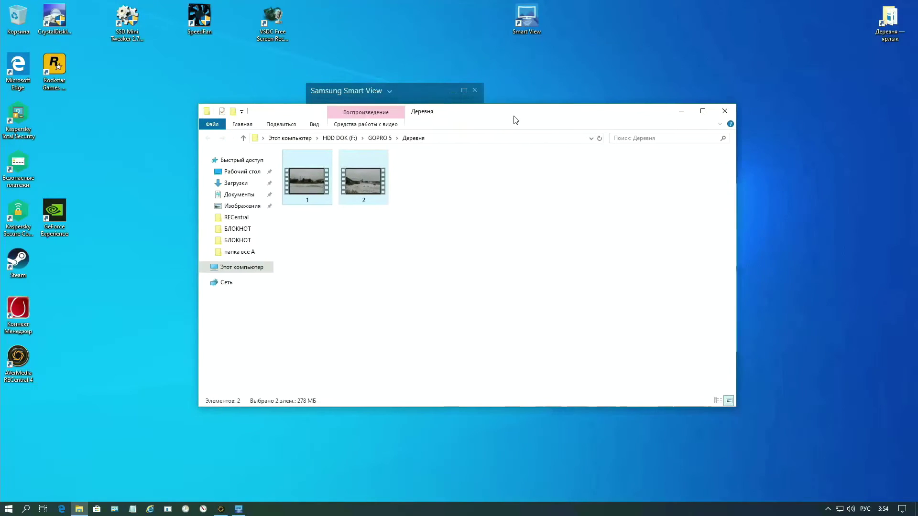
pyautogui.moveTo(512, 118); pyautogui.dragTo(749, 347)
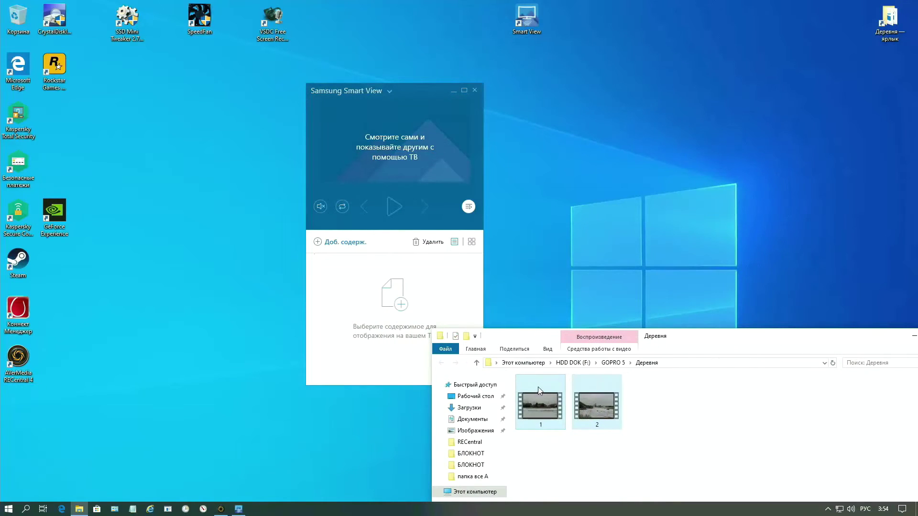
pyautogui.moveTo(538, 386); pyautogui.dragTo(360, 281)
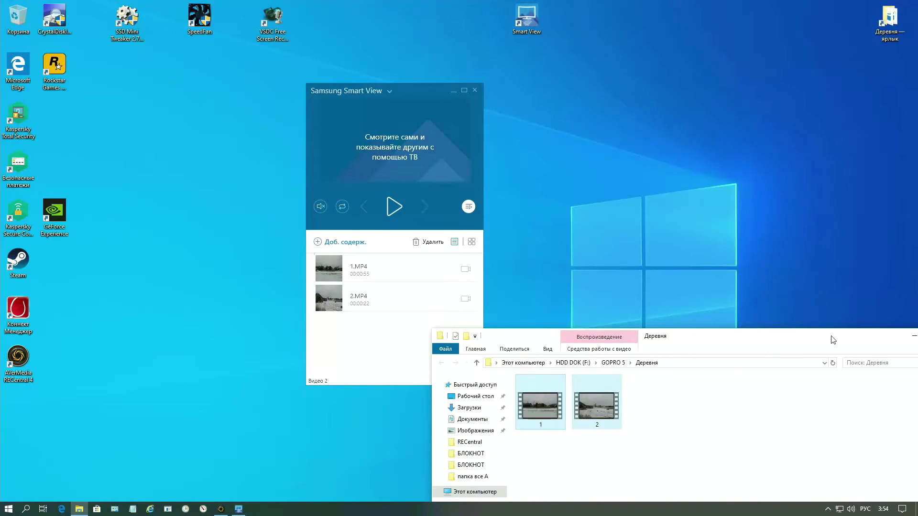
pyautogui.moveTo(826, 342); pyautogui.dragTo(606, 388)
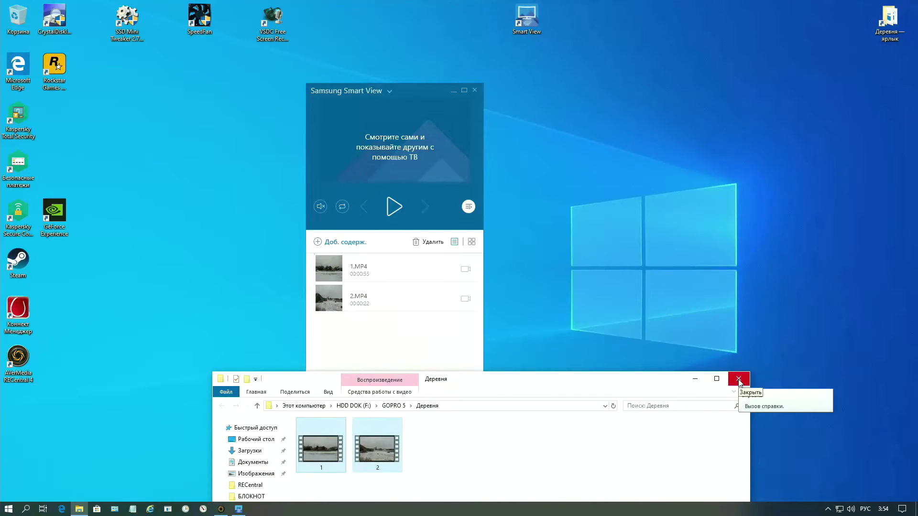
pyautogui.click(738, 380)
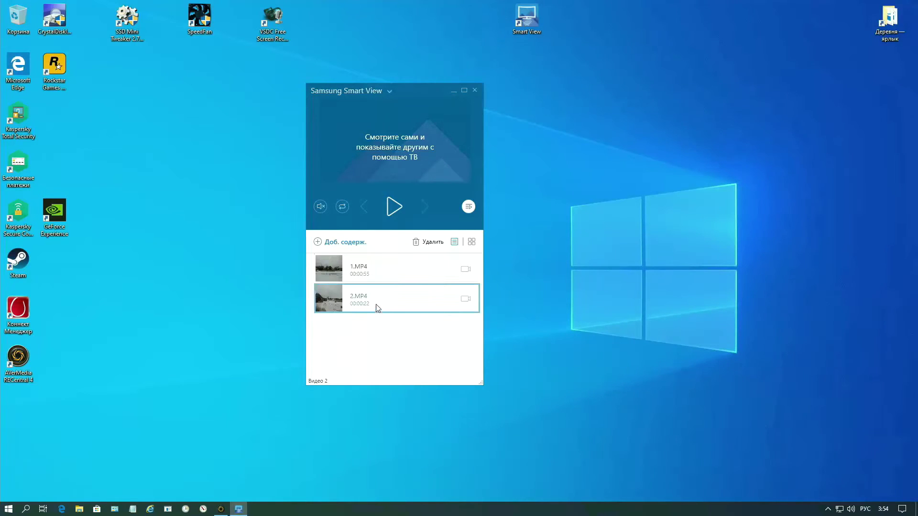
# Play the video 1.MP4 from the content list on the TV.
pyautogui.click(383, 276)
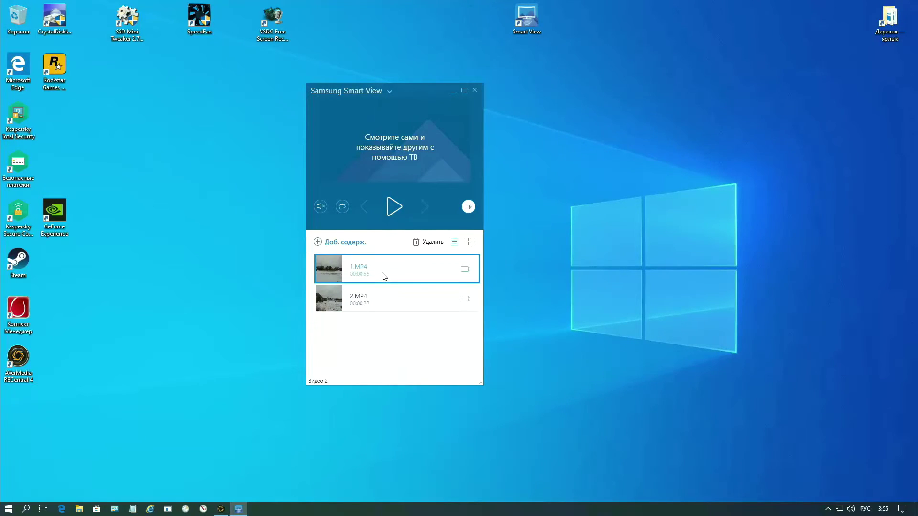
pyautogui.doubleClick(384, 276)
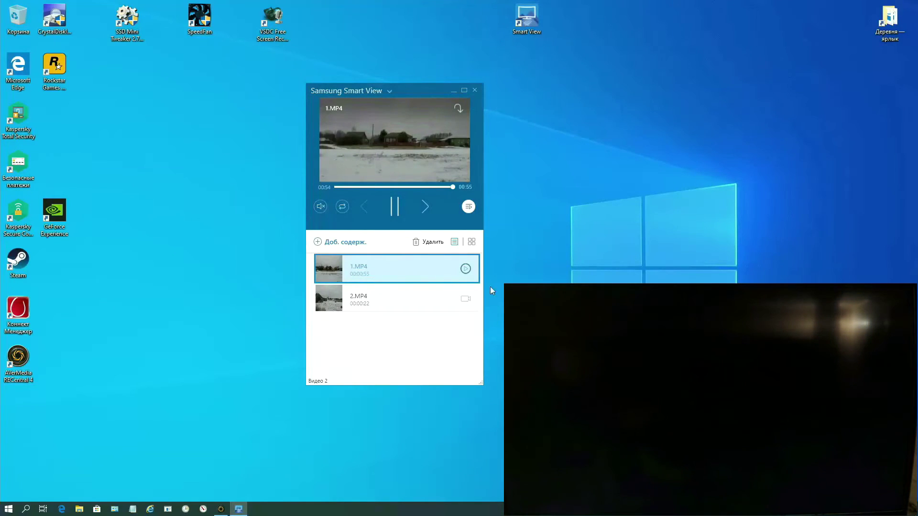
# Play the video 2.MP4 from the content list on the TV, and close Samsung Smart View.
pyautogui.click(388, 305)
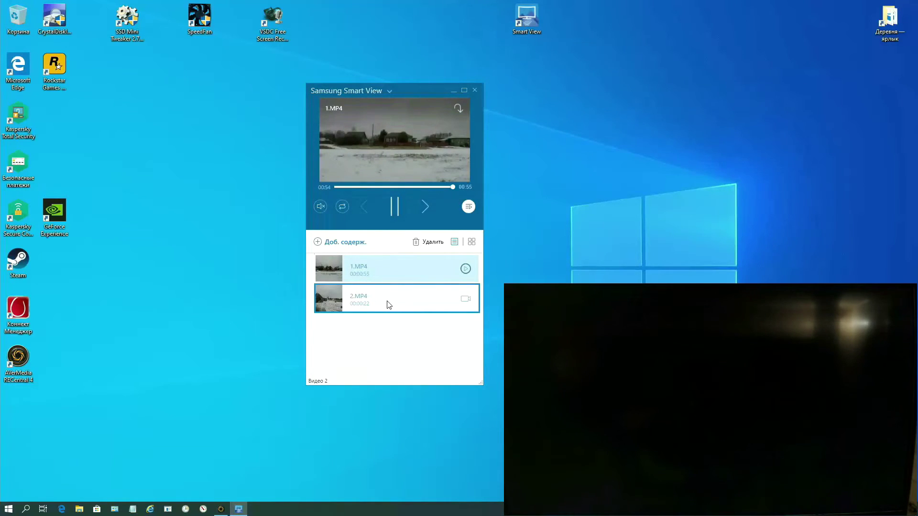
pyautogui.doubleClick(387, 303)
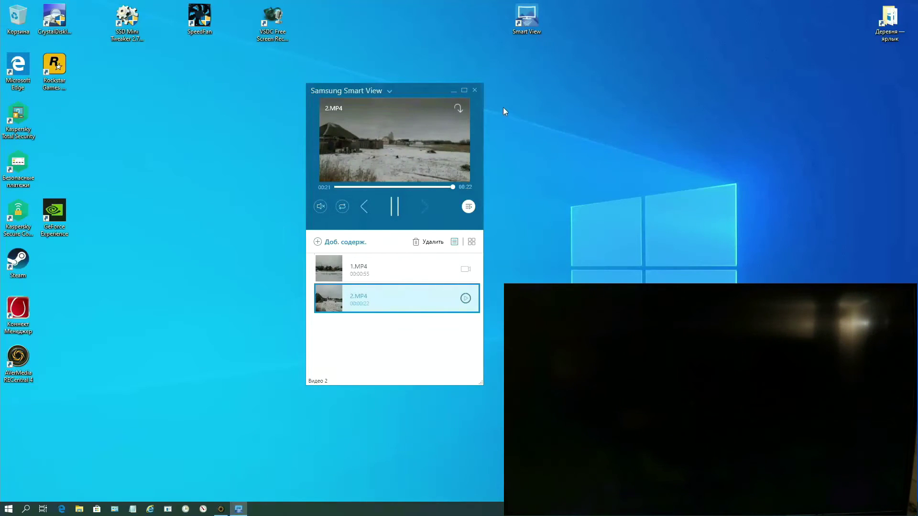
pyautogui.click(475, 90)
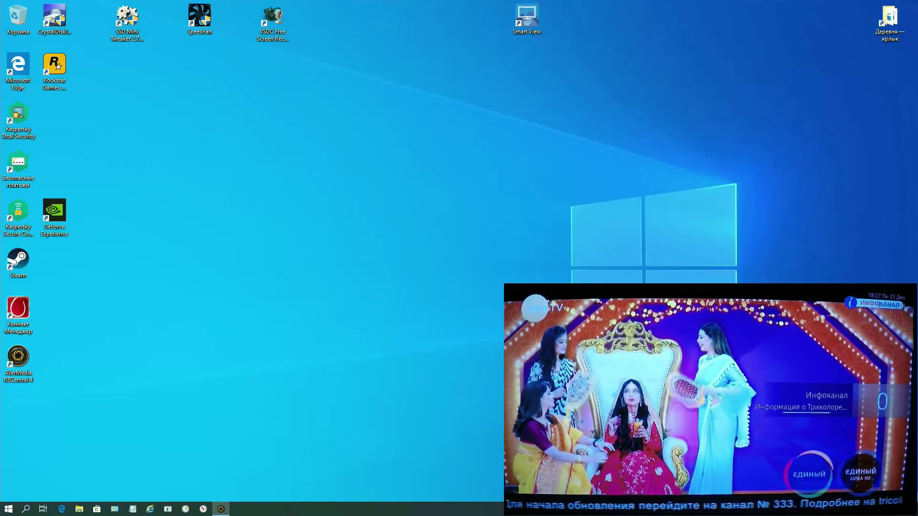
# Set the Ethernet connection's network profile to Частные in the Windows network settings, and return to the network status page.
pyautogui.click(902, 509)
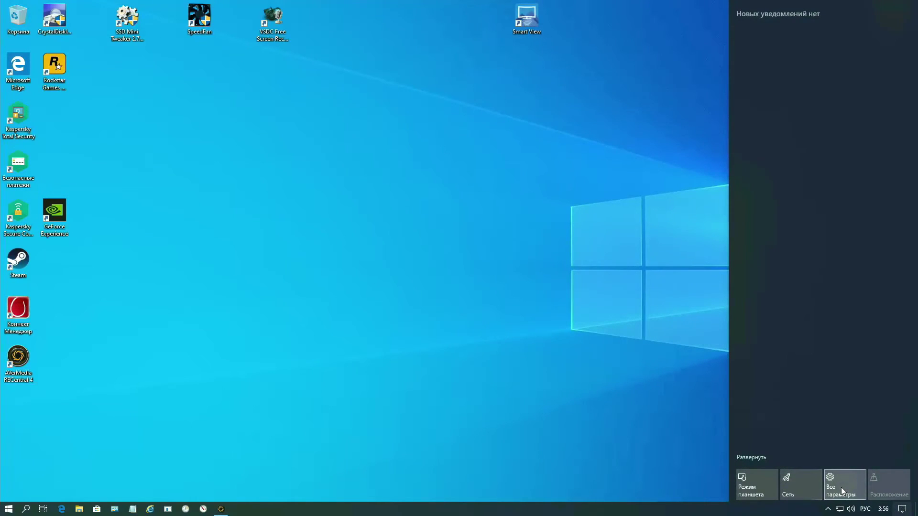
pyautogui.click(841, 486)
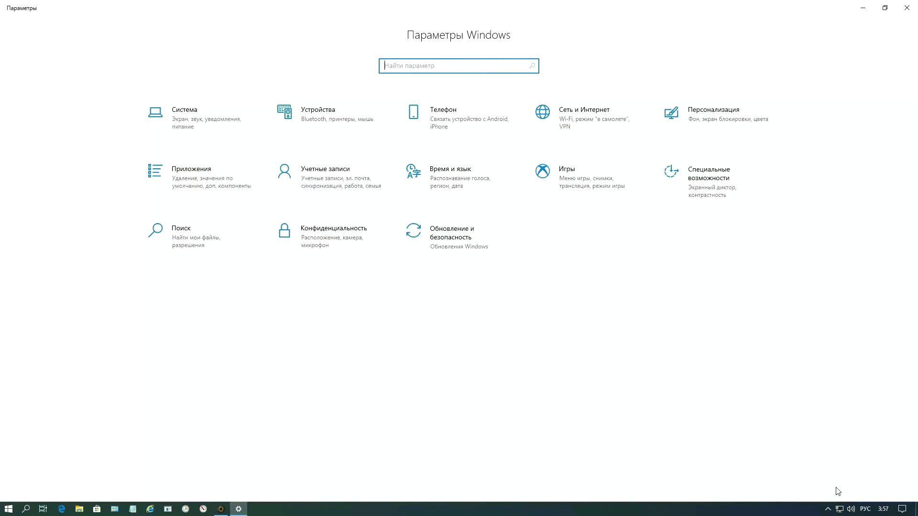
pyautogui.click(595, 127)
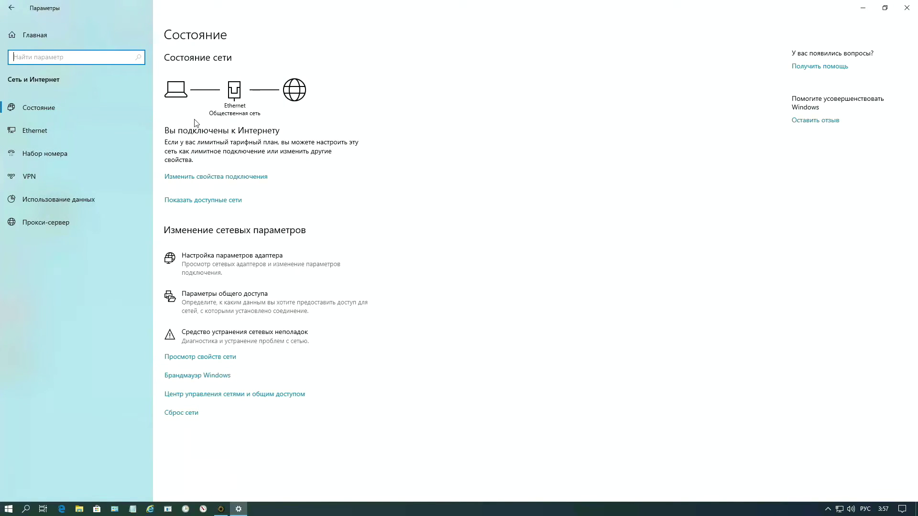
pyautogui.click(208, 180)
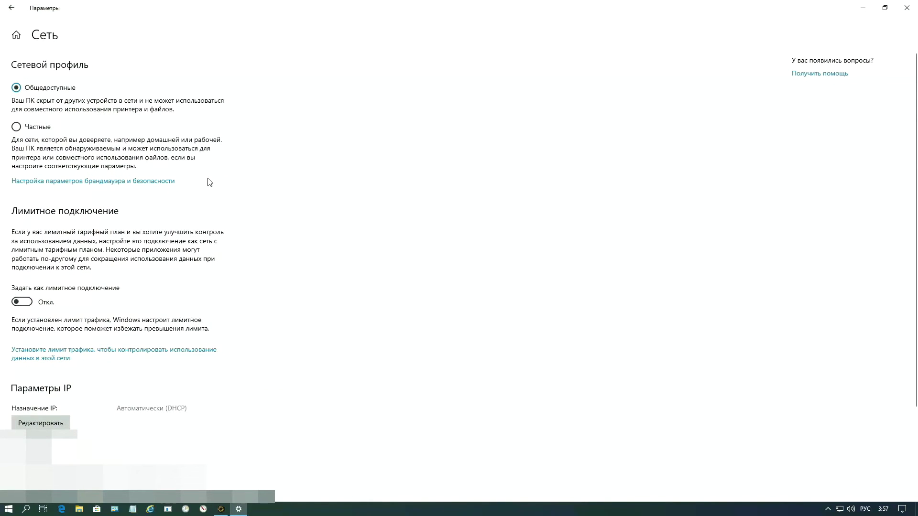
pyautogui.click(16, 127)
pyautogui.click(11, 10)
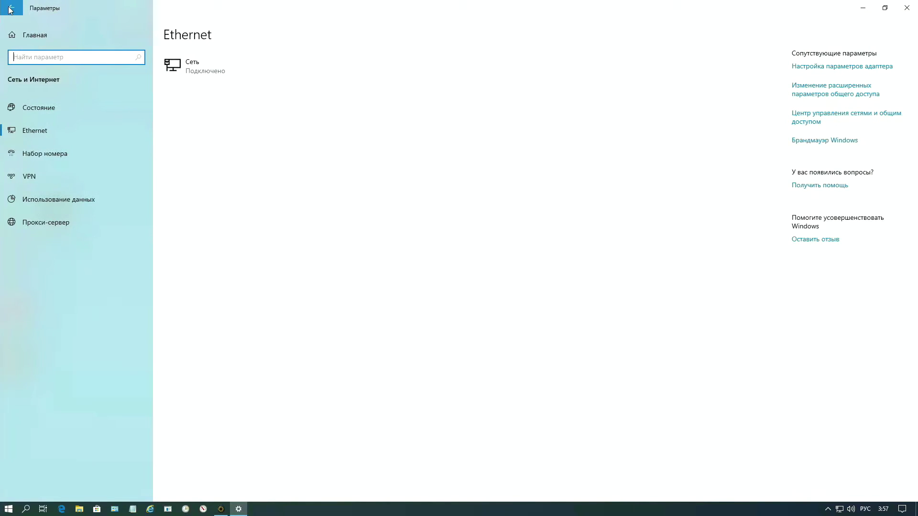
pyautogui.click(10, 10)
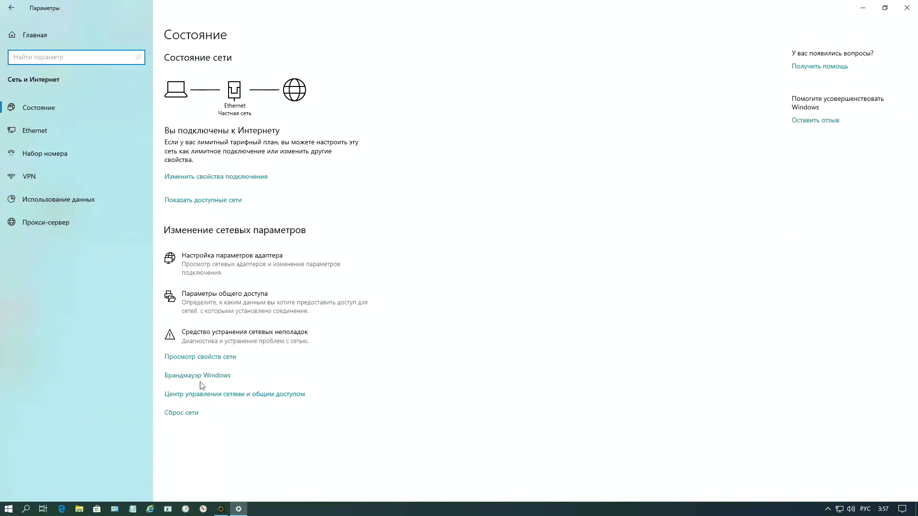
# Check the private profile's network discovery and file and printer sharing options in the advanced sharing settings, and close the settings windows.
pyautogui.click(214, 395)
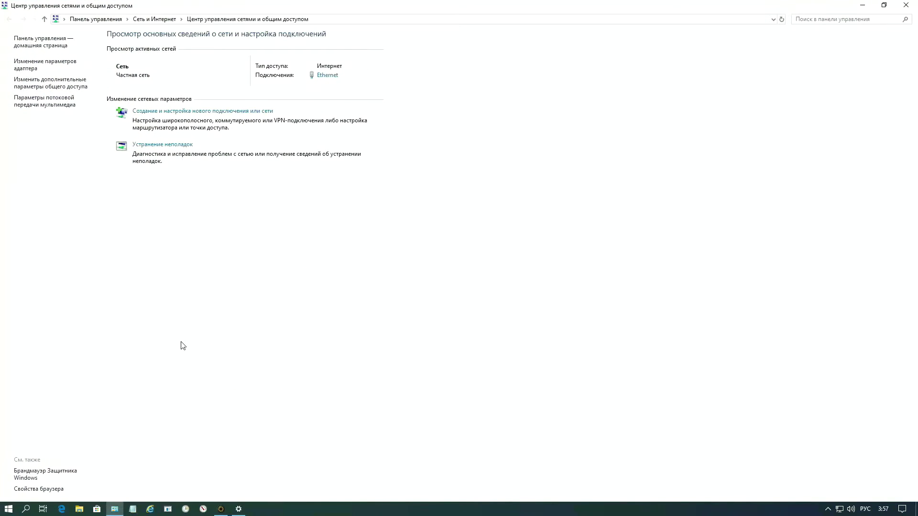
pyautogui.click(44, 87)
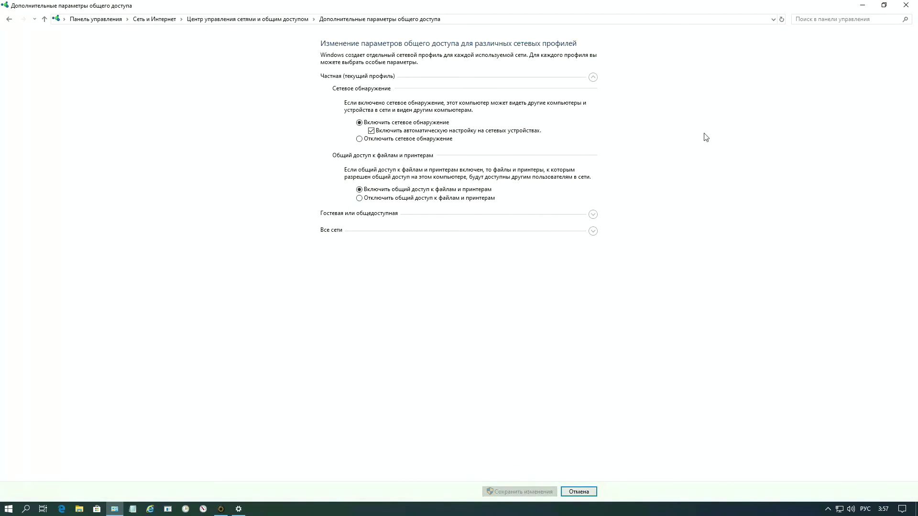
pyautogui.click(906, 5)
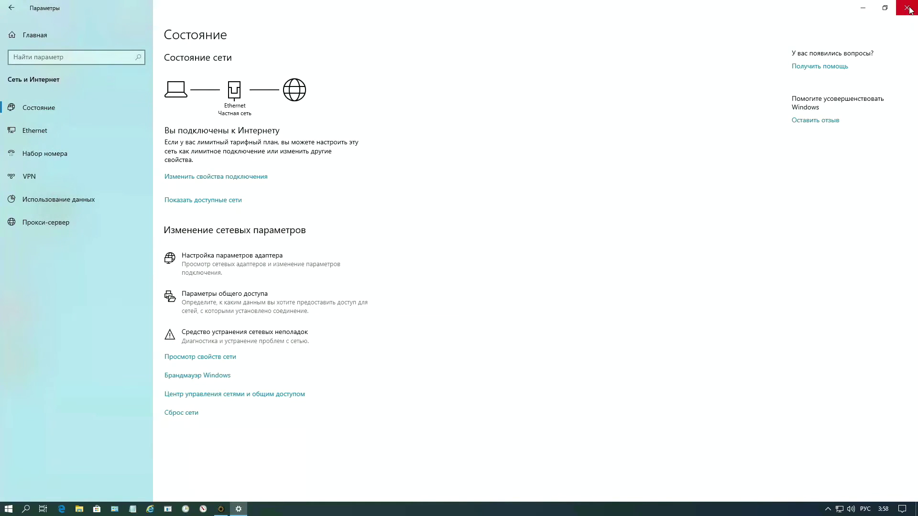
pyautogui.click(906, 8)
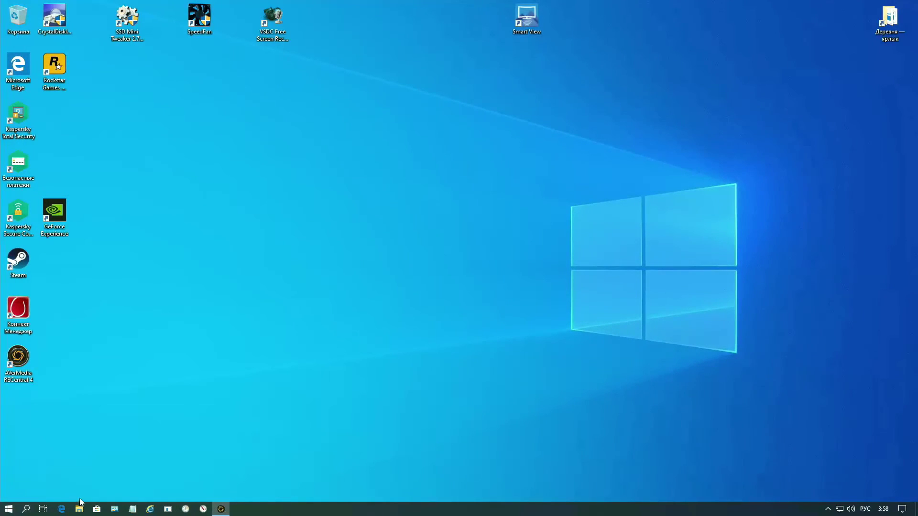
# Open the computer's power options.
pyautogui.click(9, 509)
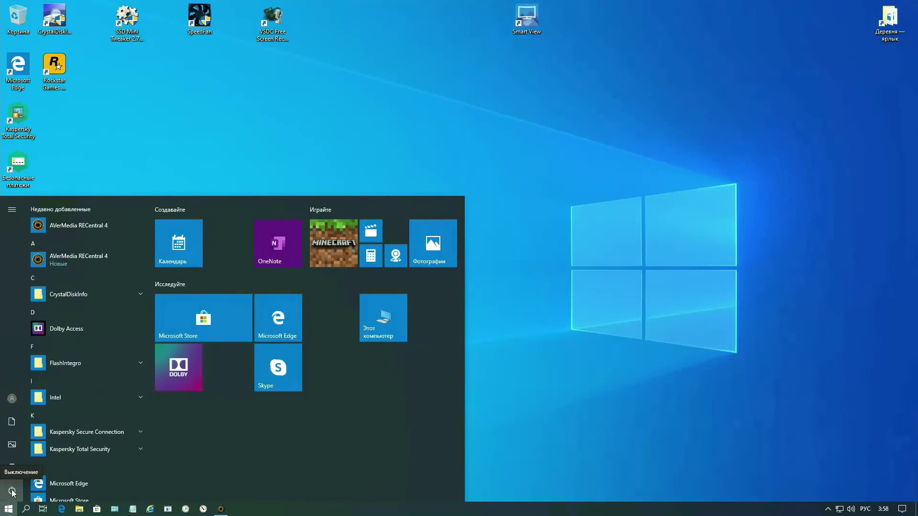
pyautogui.click(12, 492)
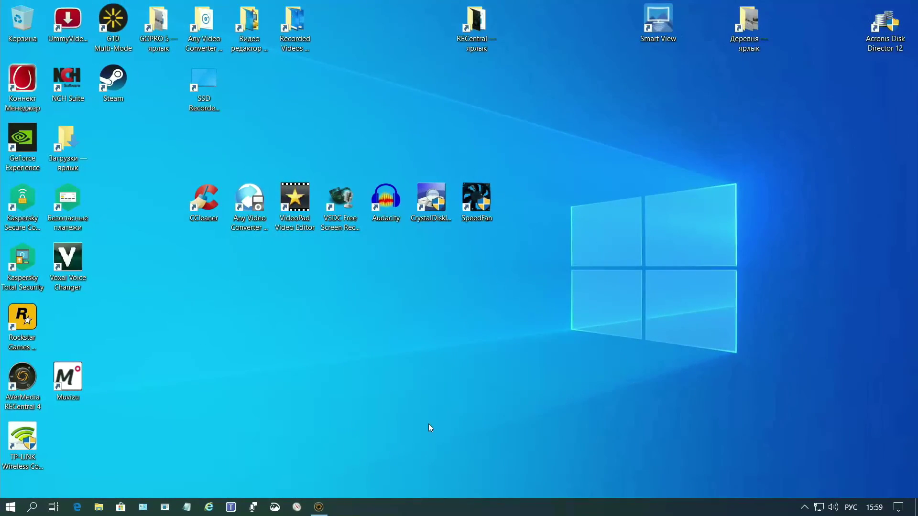
# Open the Control Panel's list of devices and printers.
pyautogui.click(143, 507)
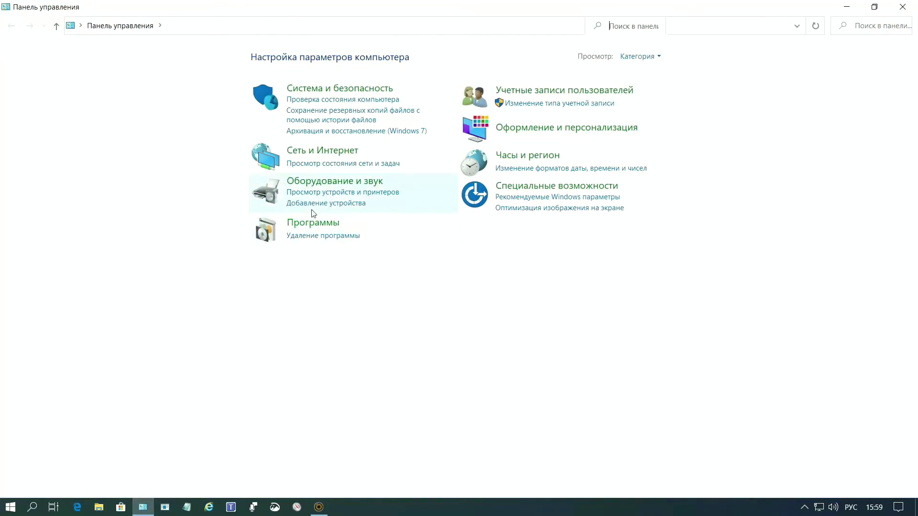
pyautogui.click(335, 196)
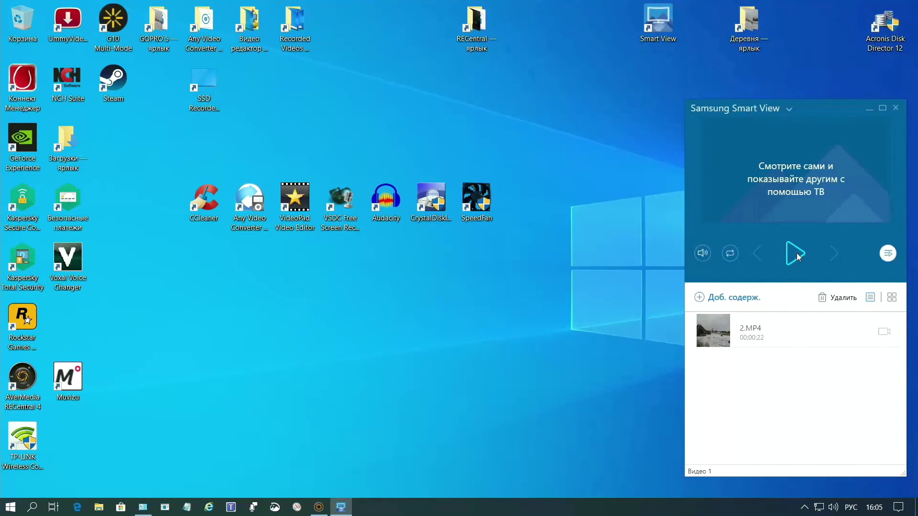
# Play 2.MP4 from the Smart View content list, and bring the Устройства и принтеры window to the front.
pyautogui.click(796, 254)
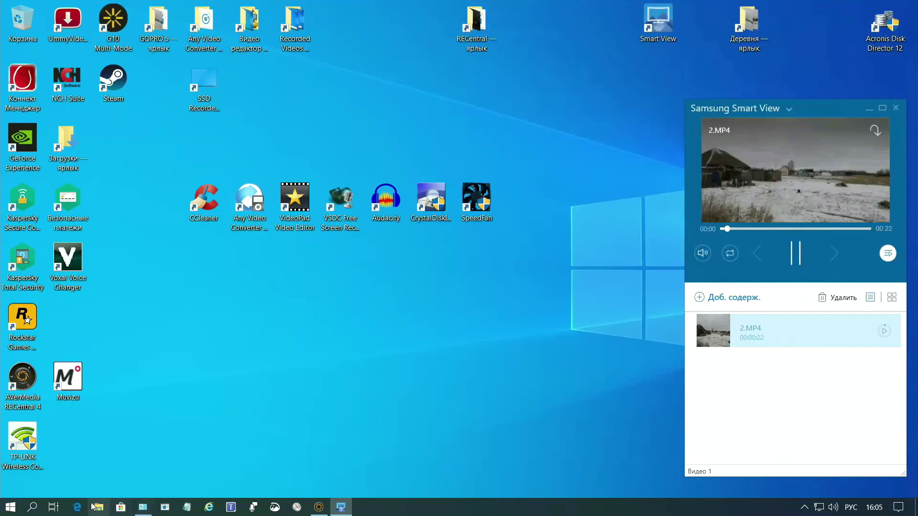
pyautogui.moveTo(143, 508)
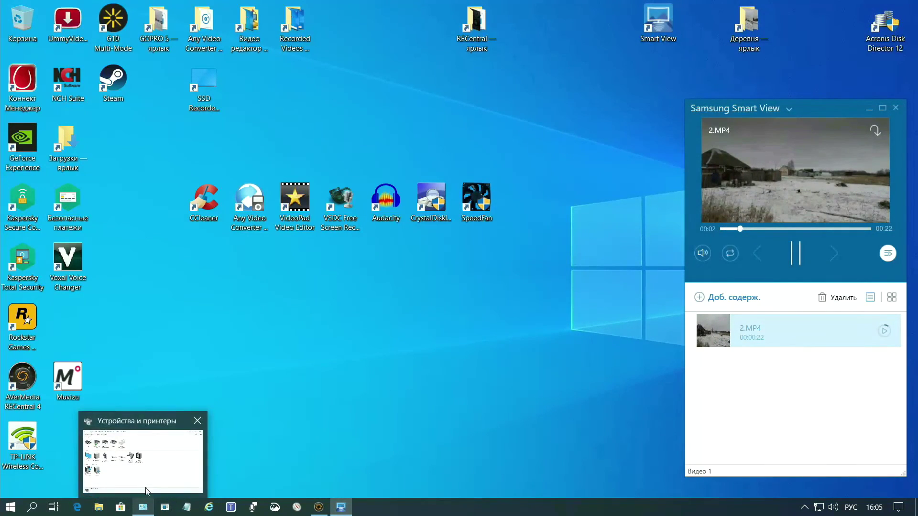
pyautogui.click(149, 475)
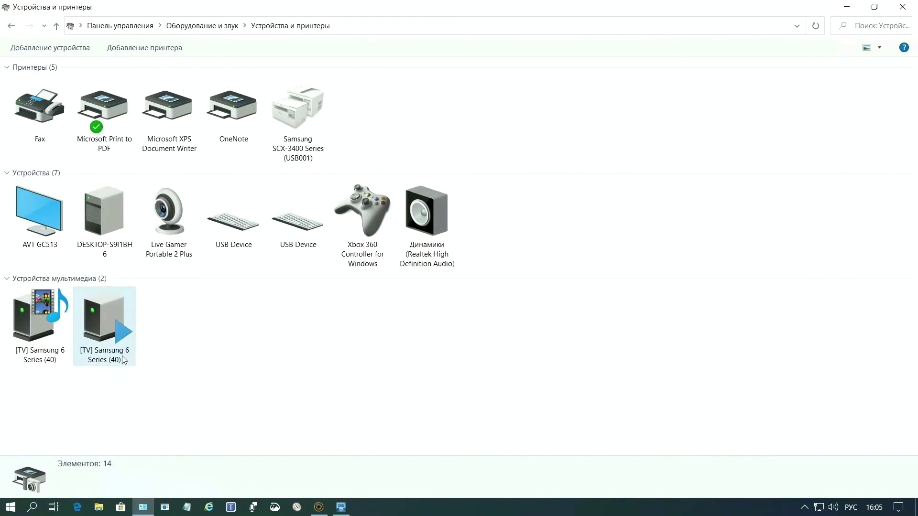